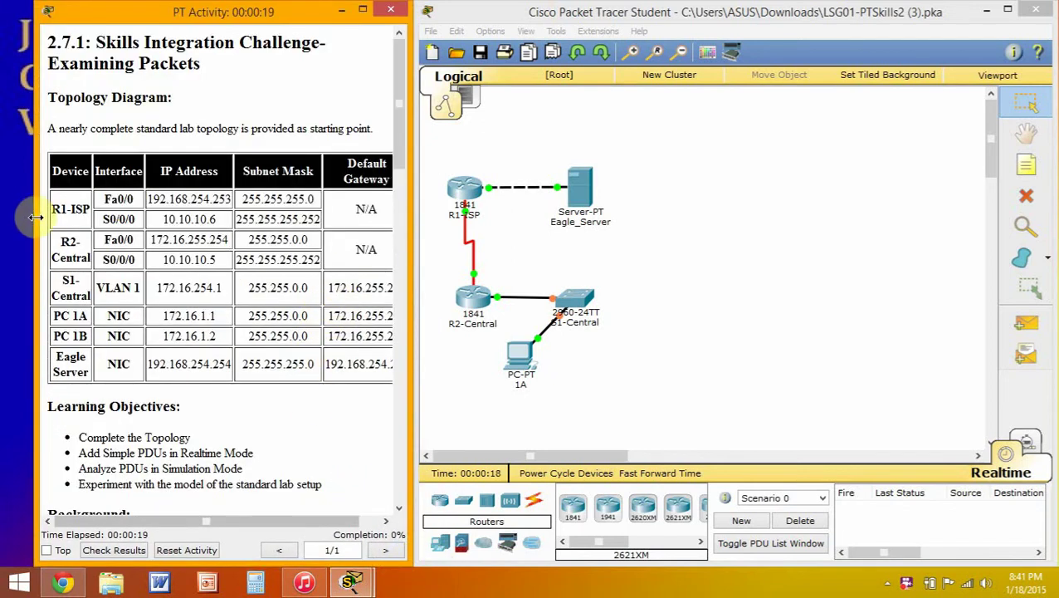
Step: Widen the PT Activity instructions window so the full addressing table is visible
drag(32, 214, 1, 214)
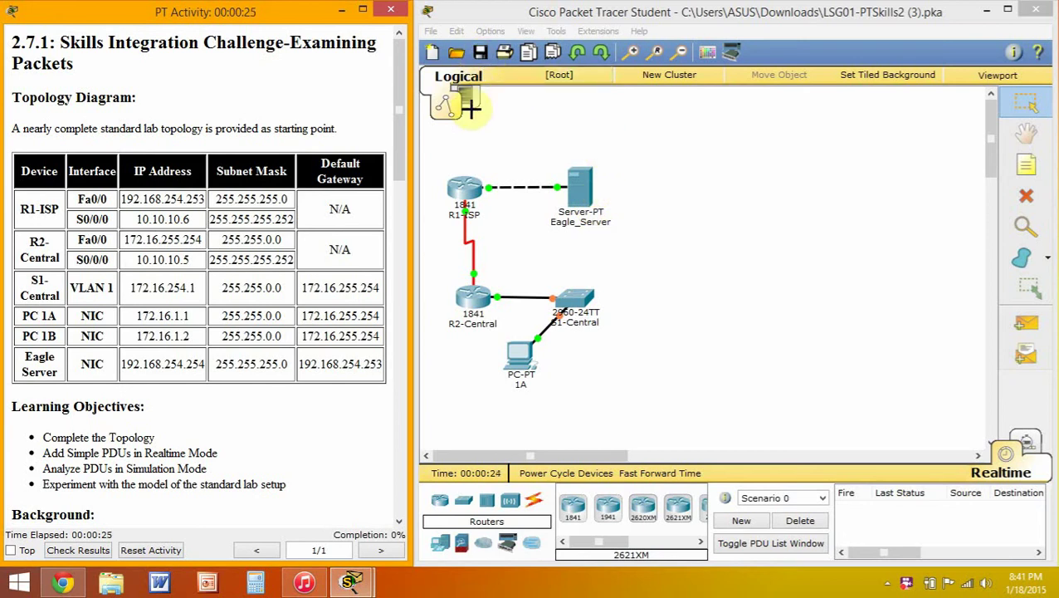
Step: Place a generic PC-PT end device to the right of Eagle_Server
click(440, 541)
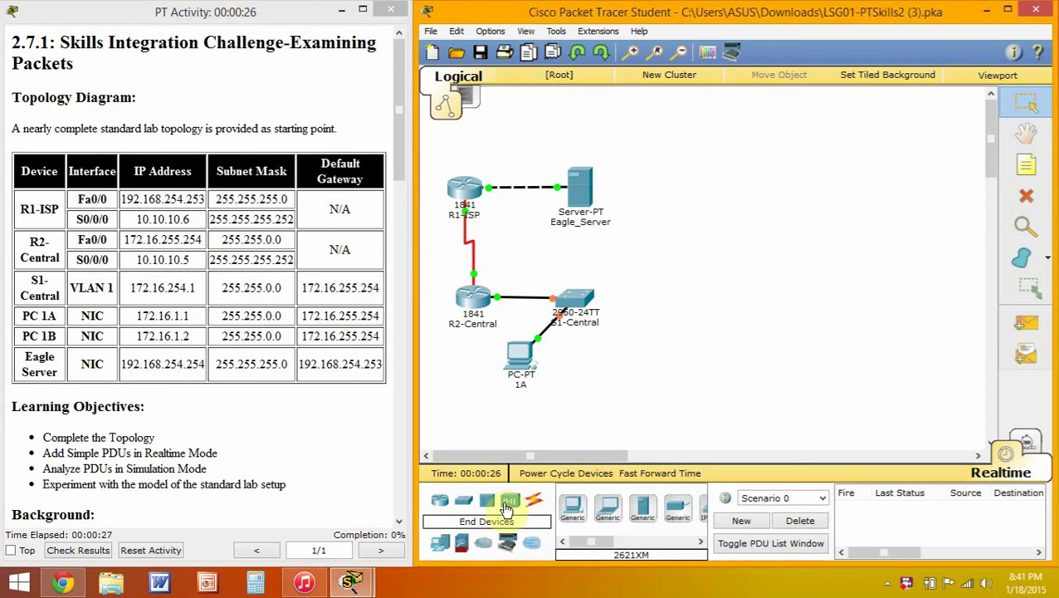
click(573, 508)
click(655, 197)
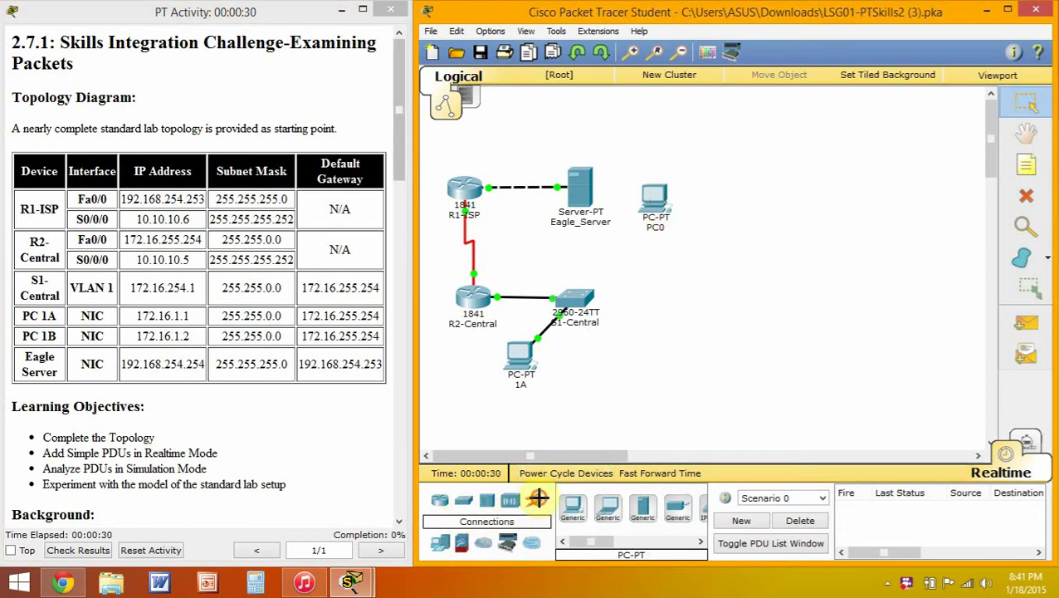
Step: Cable S1-Central to the new PC0 with an automatic connection and open PC0
click(535, 499)
click(573, 508)
click(581, 303)
click(644, 195)
click(660, 202)
Step: Give PC0 IP 172.16.1.2, mask 255.255.0.0, gateway 172.16.255.254 and DNS 192.168.254.254
click(416, 128)
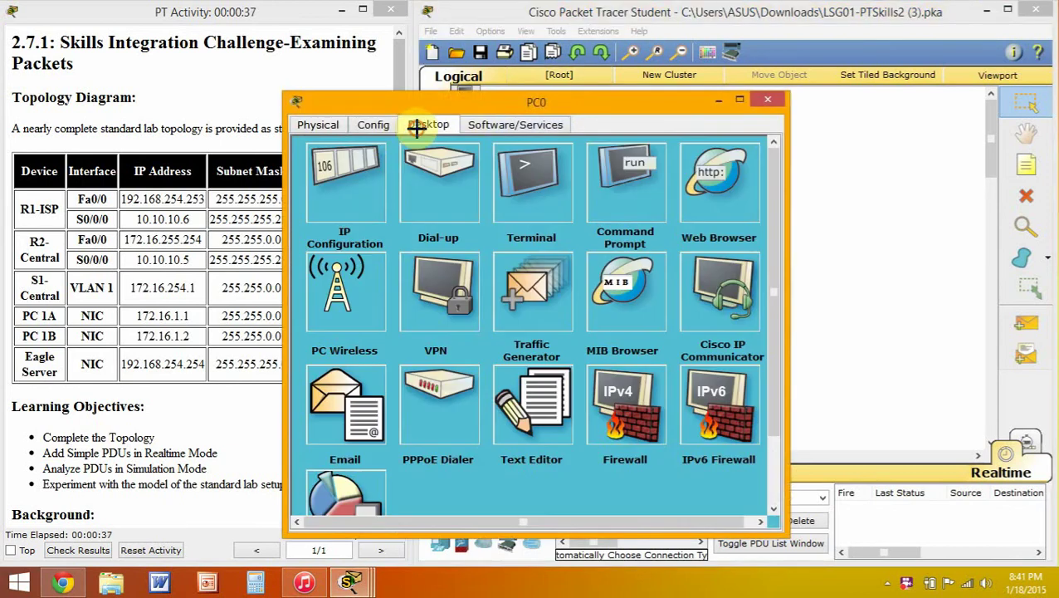
click(349, 164)
click(530, 212)
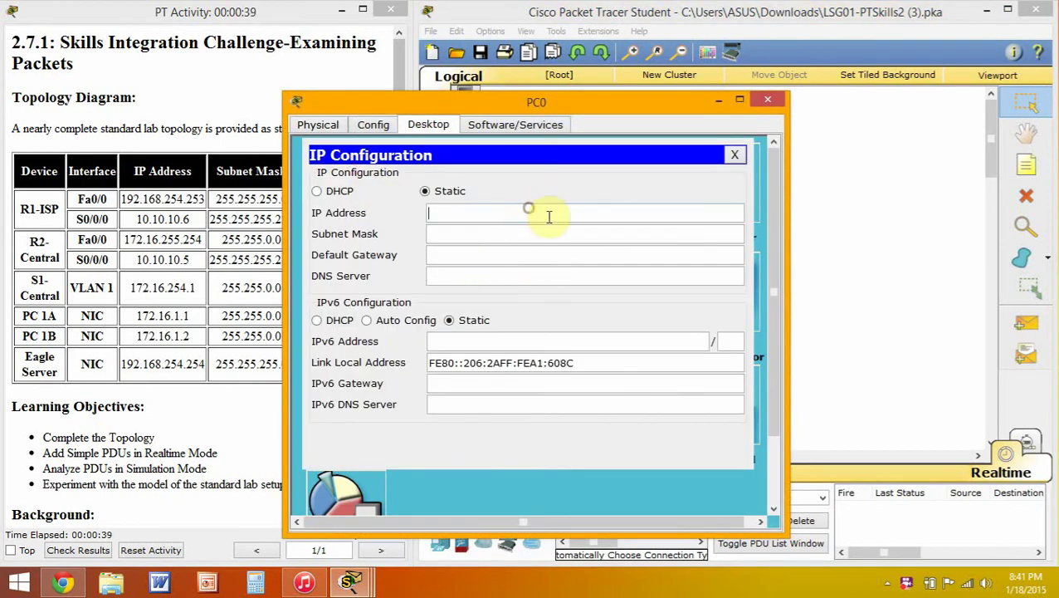
text(12)
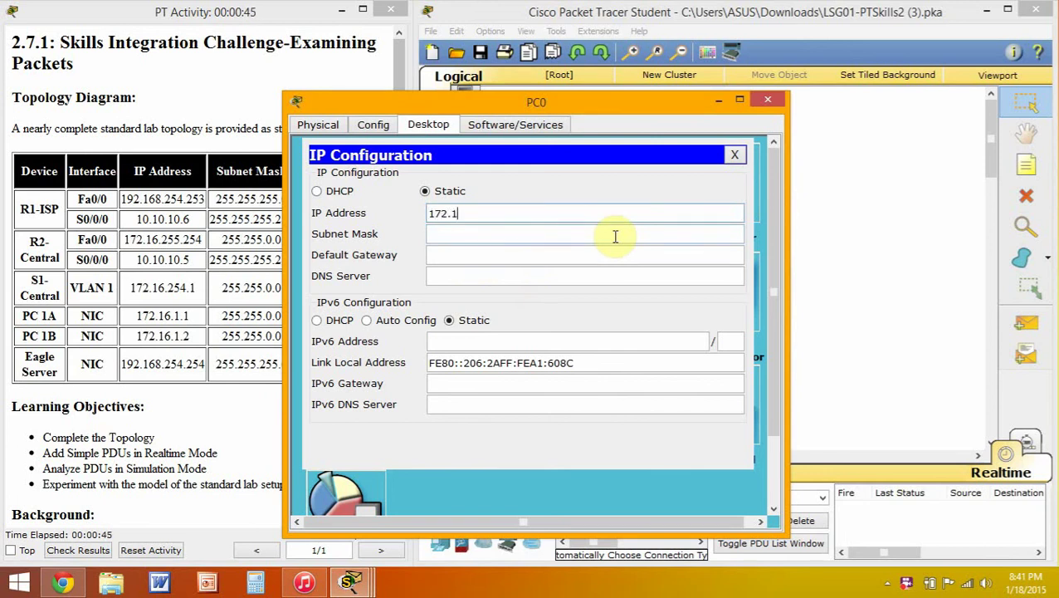
key(Tab)
key(Tab)
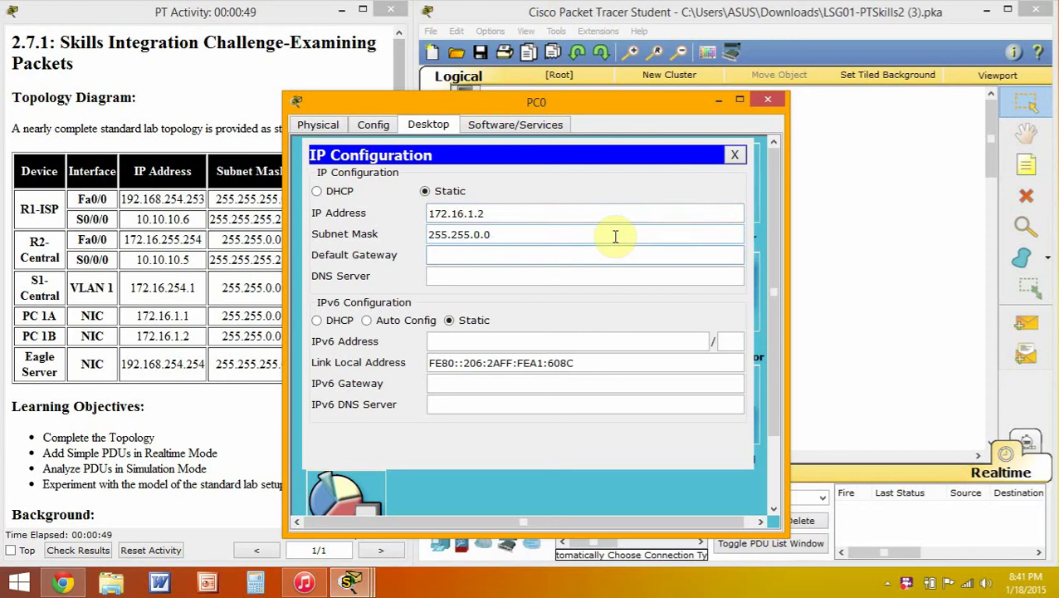
text(172.16.255.254)
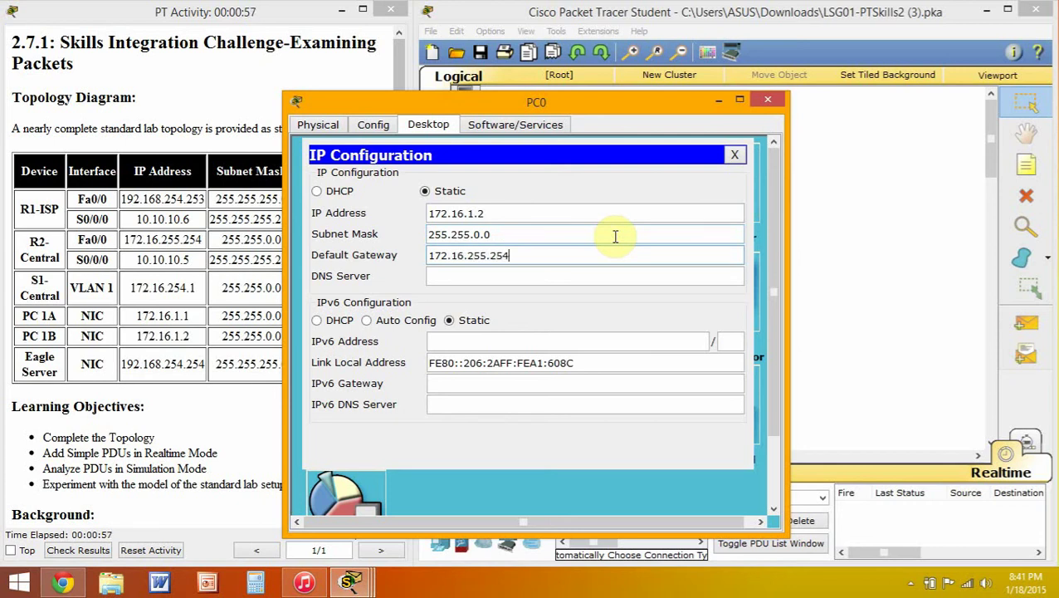
key(Tab)
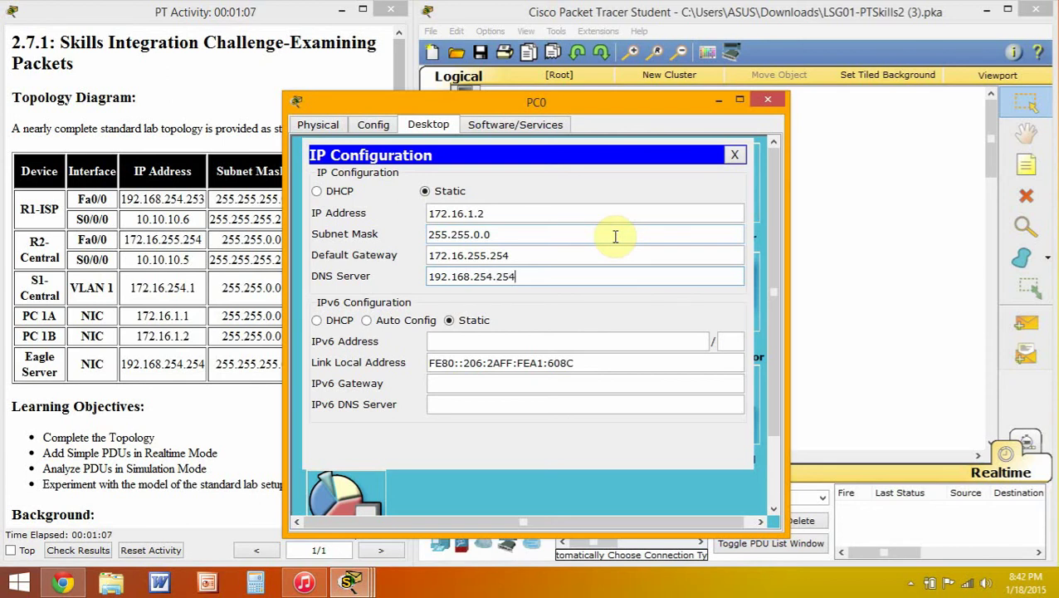
click(374, 126)
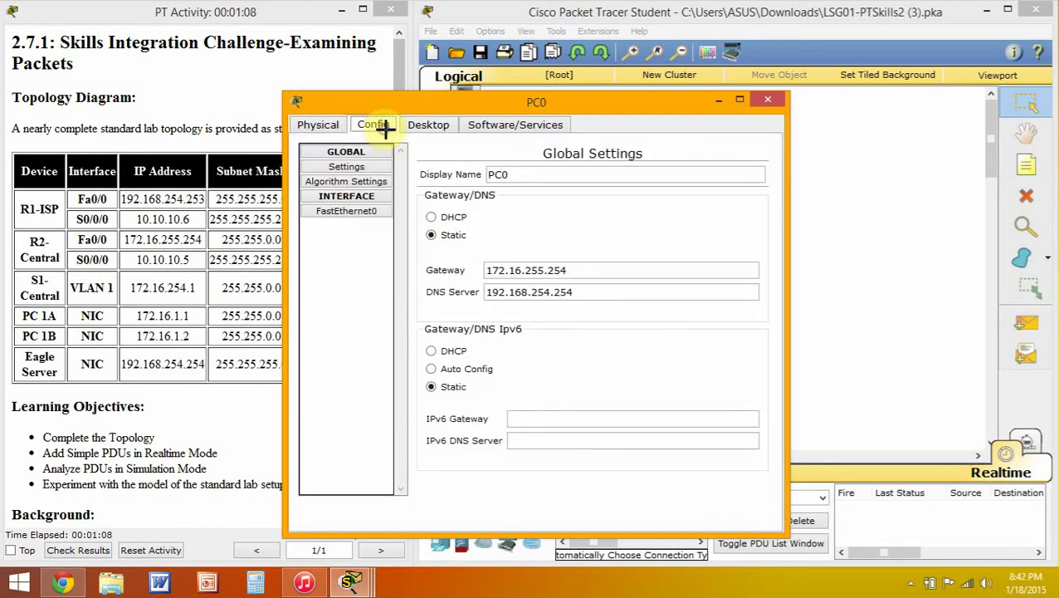
Step: Change PC0's display name to 1B in Global Settings and close its window
double_click(515, 177)
text(1B)
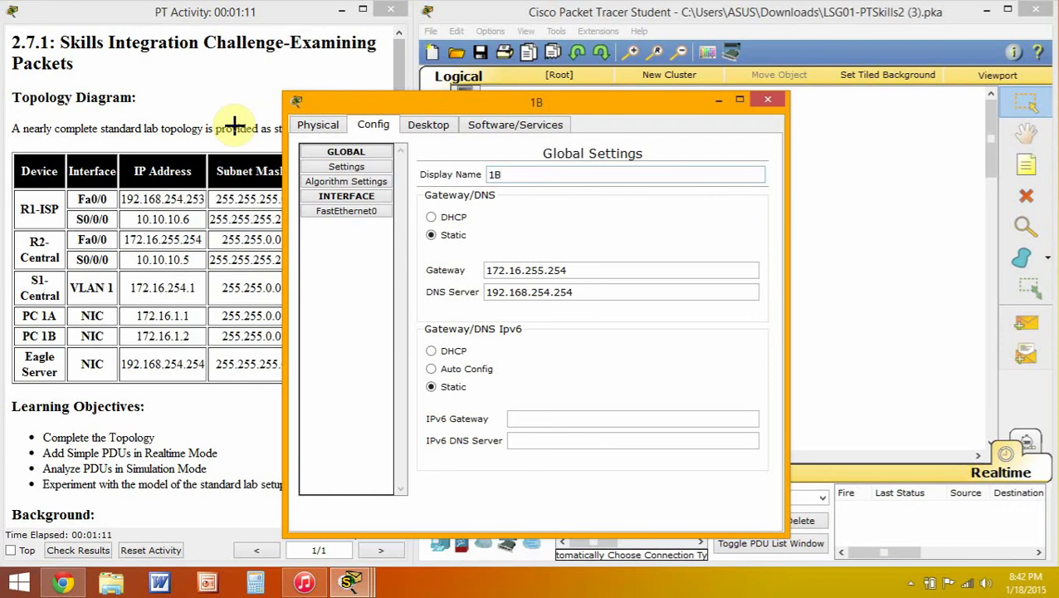
click(768, 100)
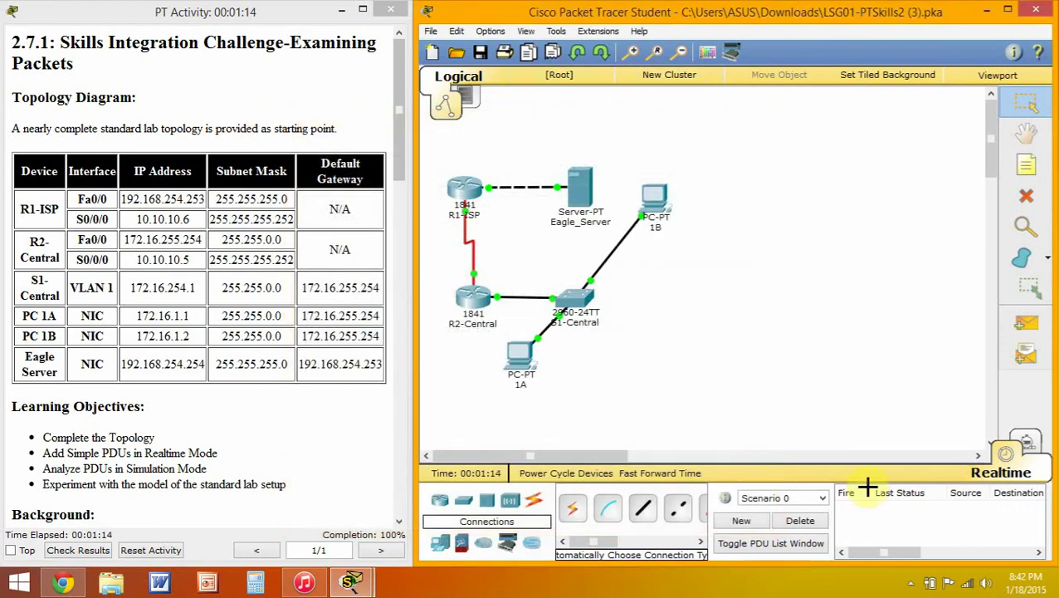
click(1015, 324)
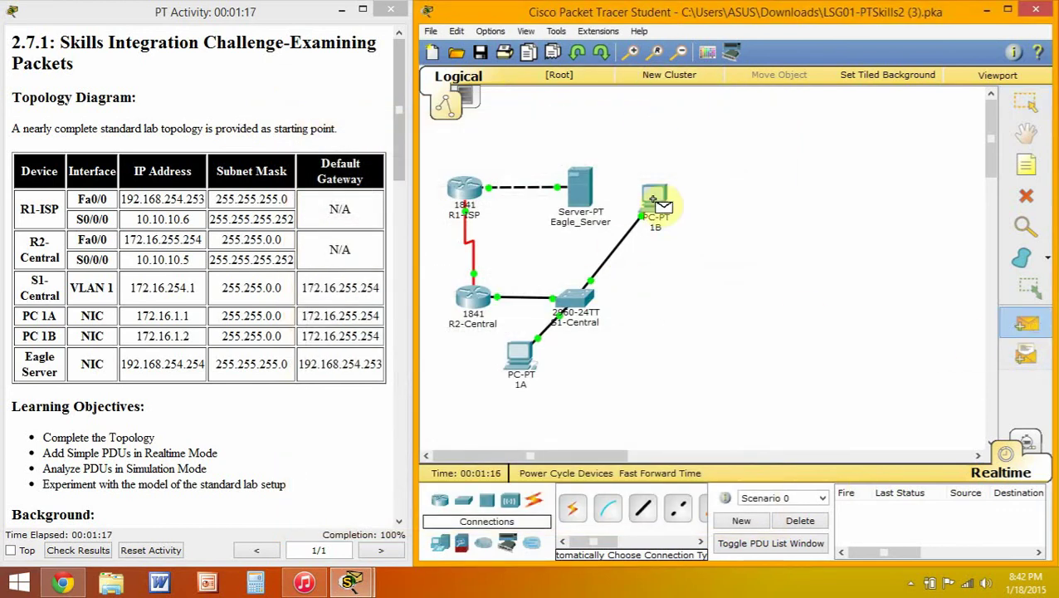
Step: Send a simple PDU from 1B to S1-Central, then switch to Simulation mode
click(655, 204)
click(577, 301)
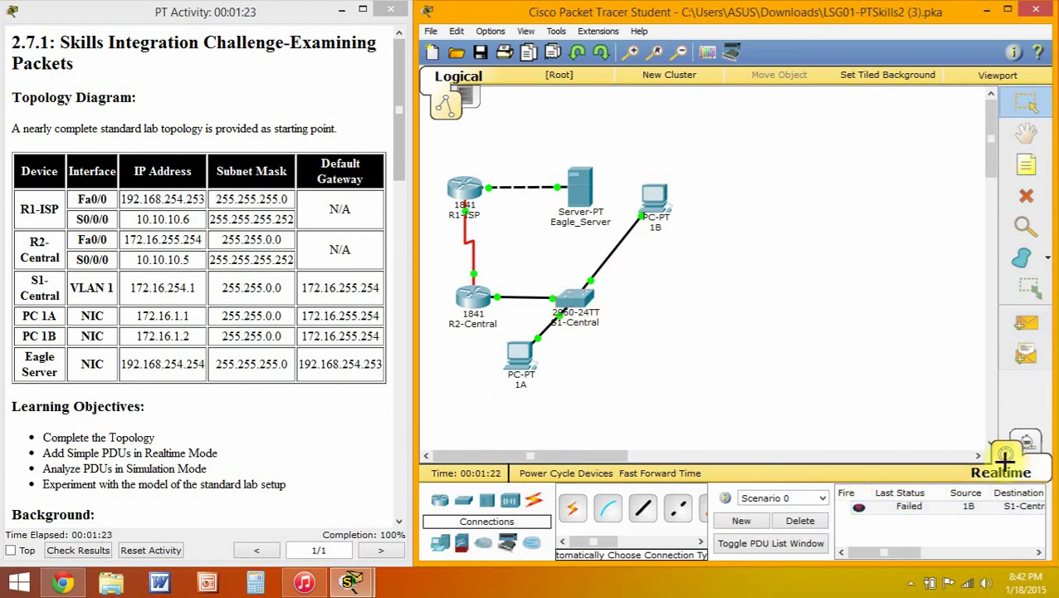
click(1026, 442)
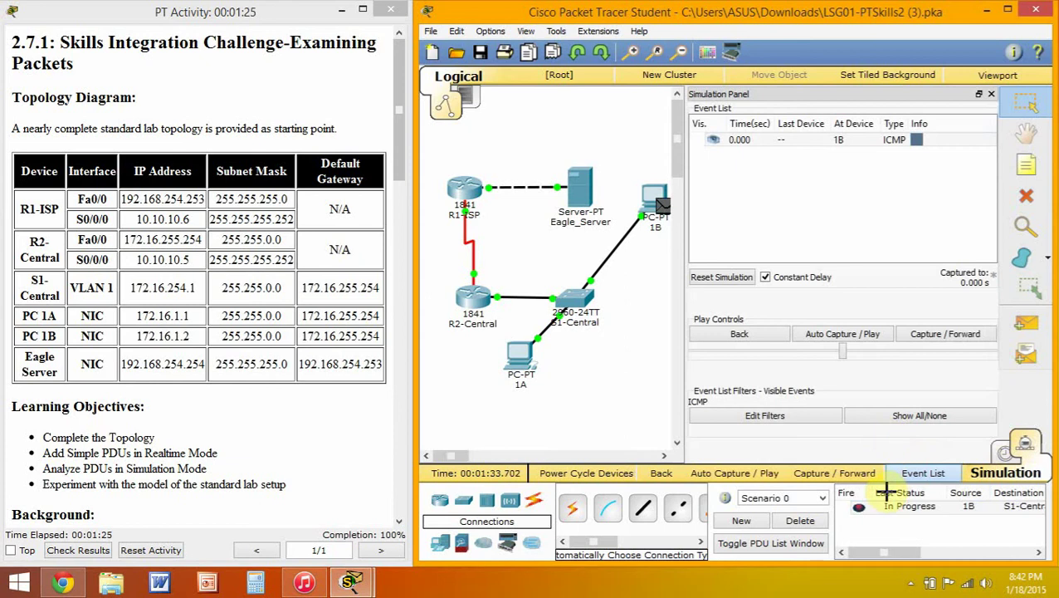
Step: Re-fire the 1B ping and auto-capture until the reply returns Successful
click(1008, 10)
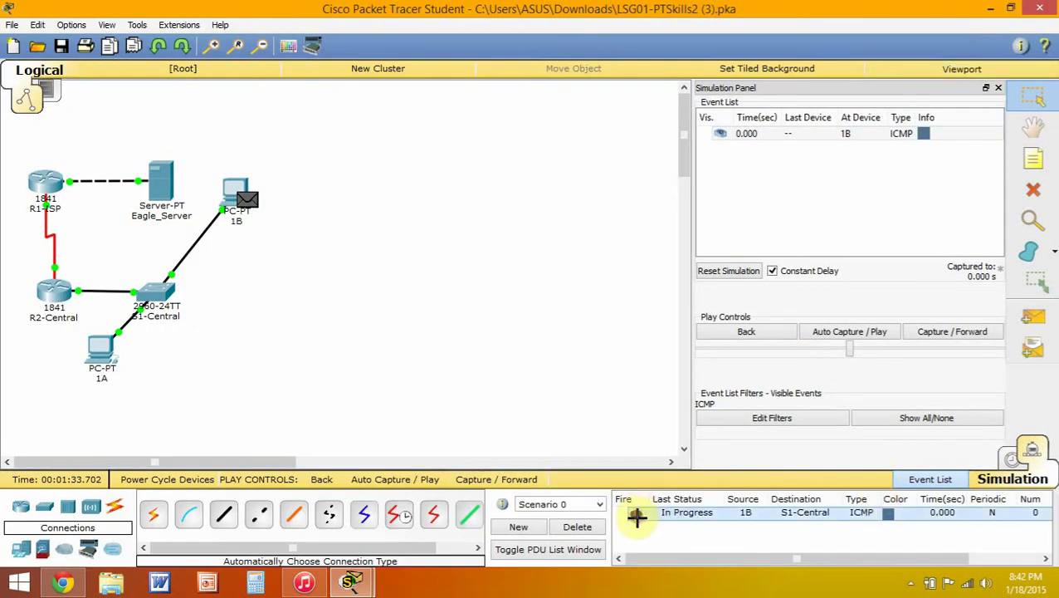
click(638, 515)
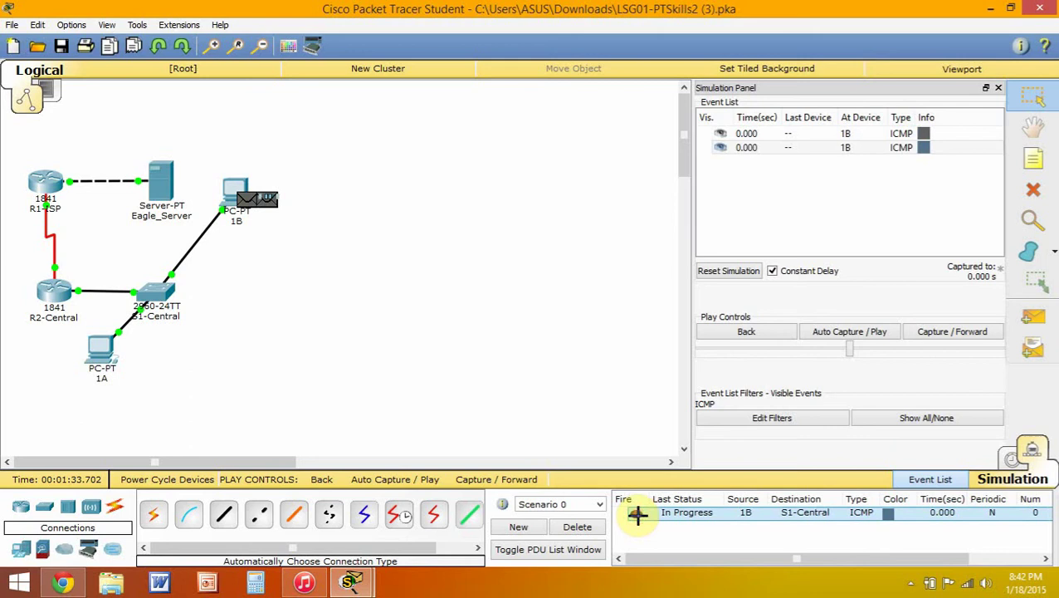
click(849, 331)
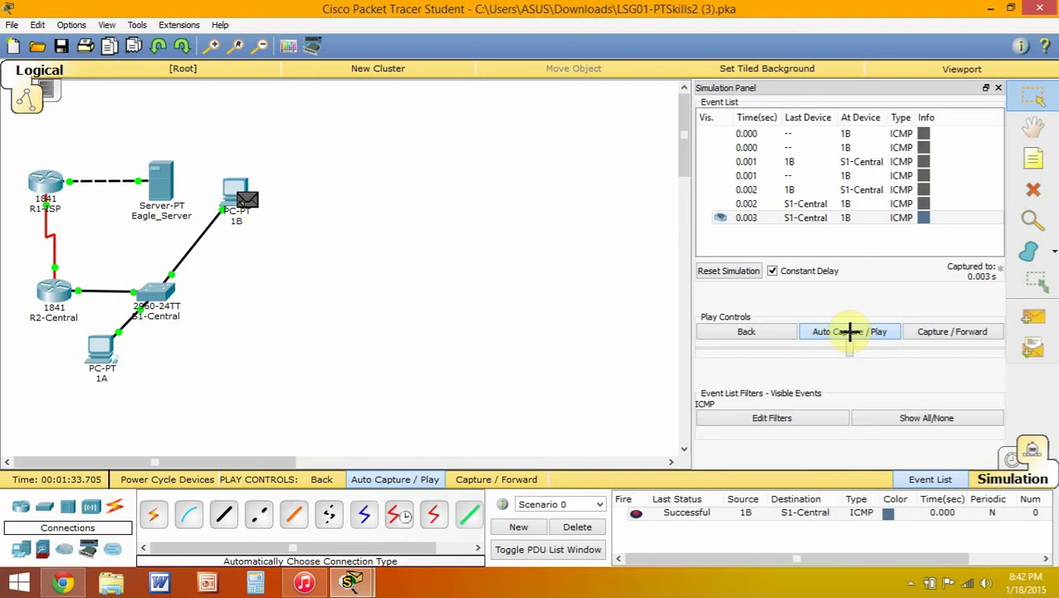
click(850, 331)
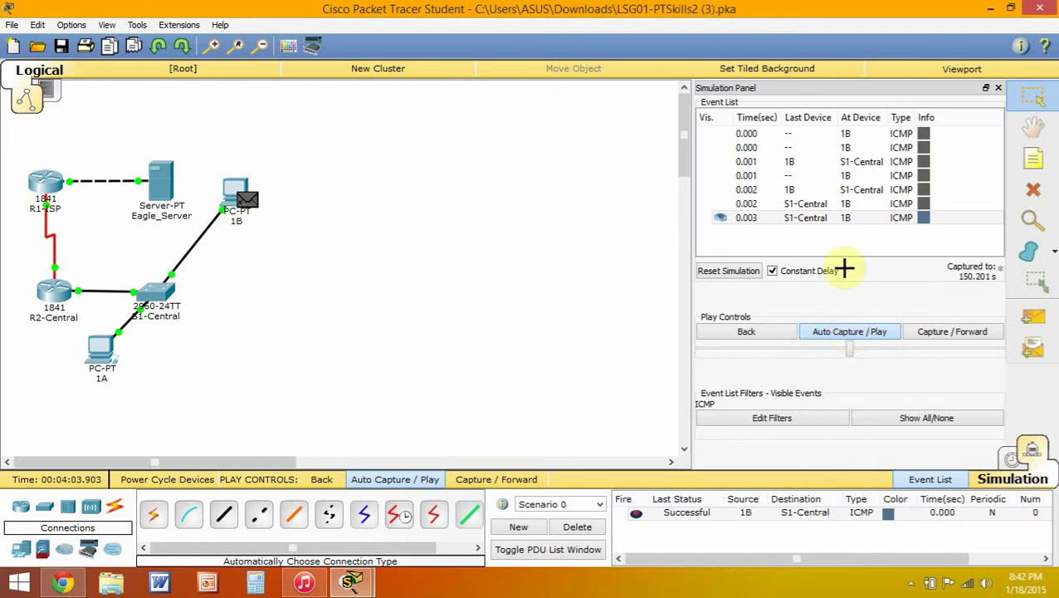
click(905, 217)
Step: Inspect the final reply event at 1B through Layers 1-3 to the Echo Reply, then close it
click(923, 218)
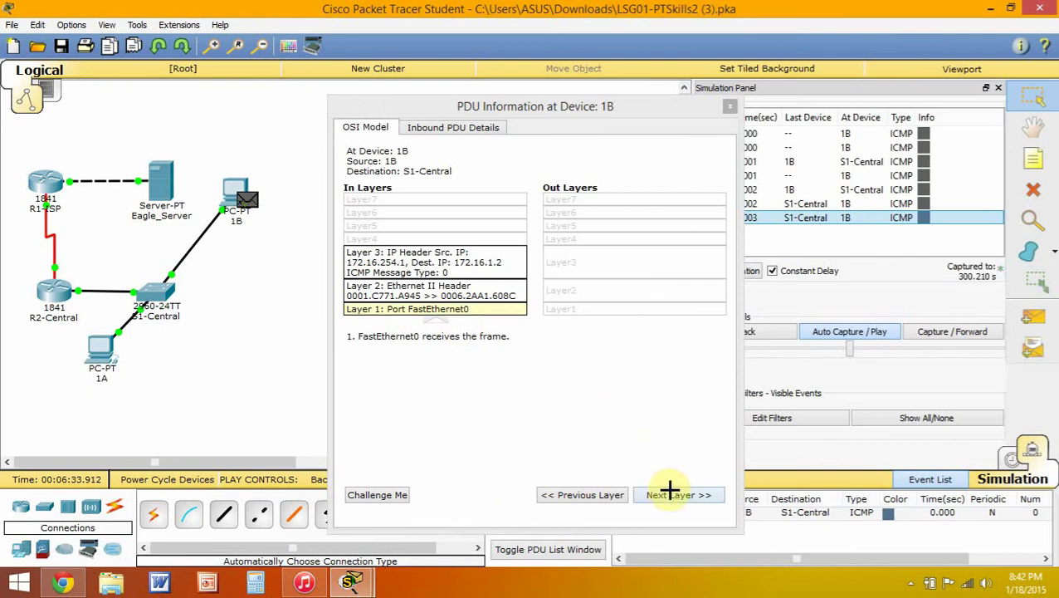
click(669, 493)
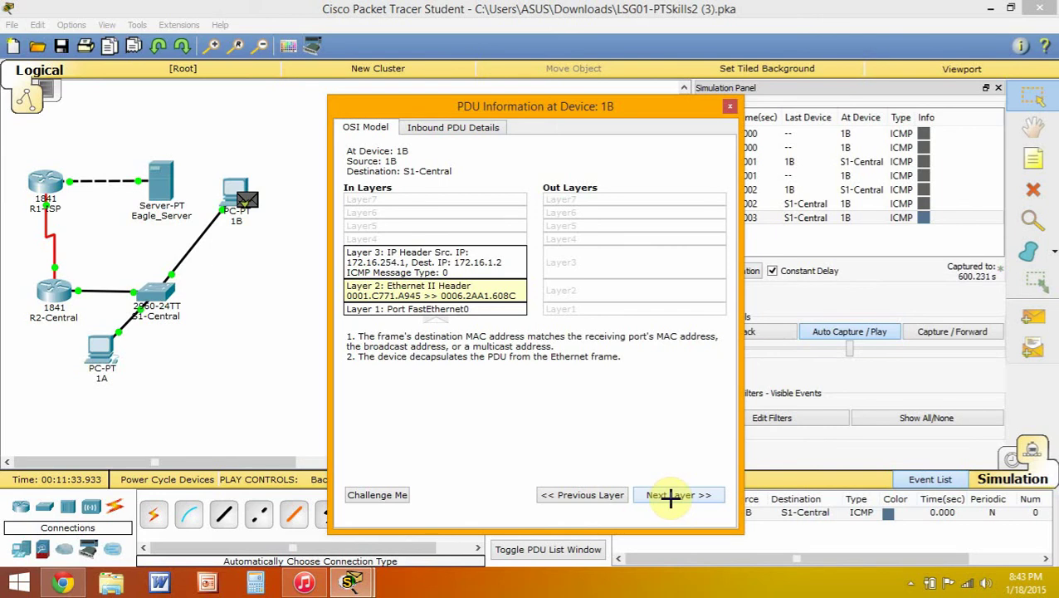
click(671, 496)
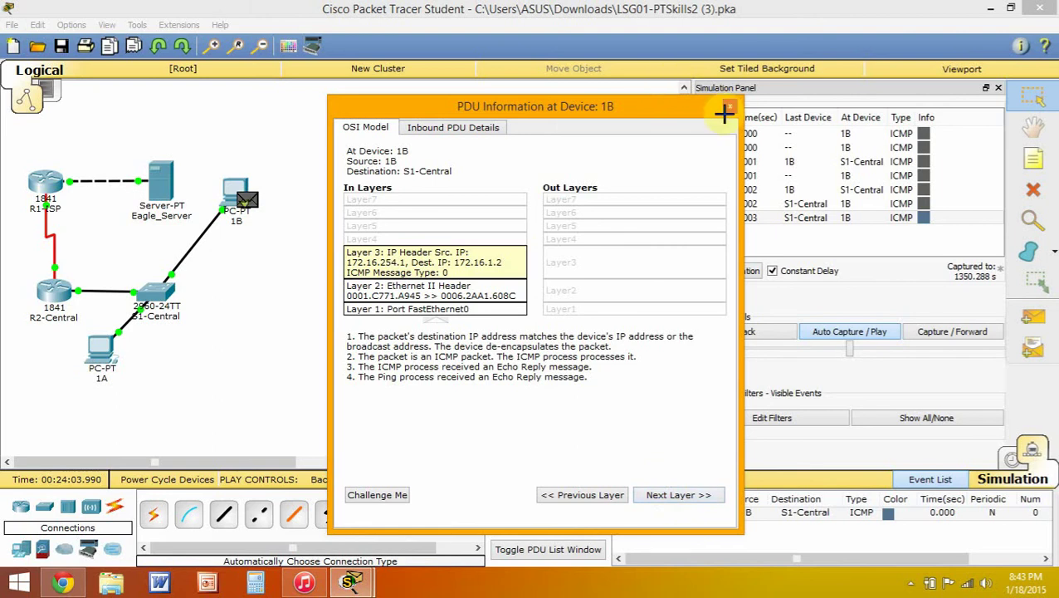
click(730, 106)
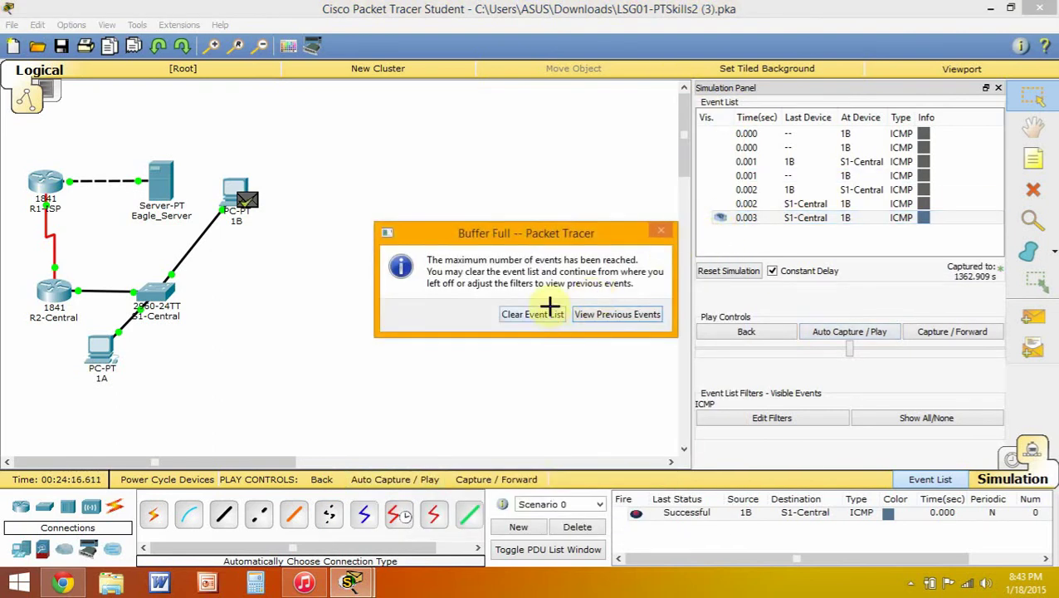
Step: Clear the full event list, recapture the ping and open the PDU details at S1-Central
click(544, 312)
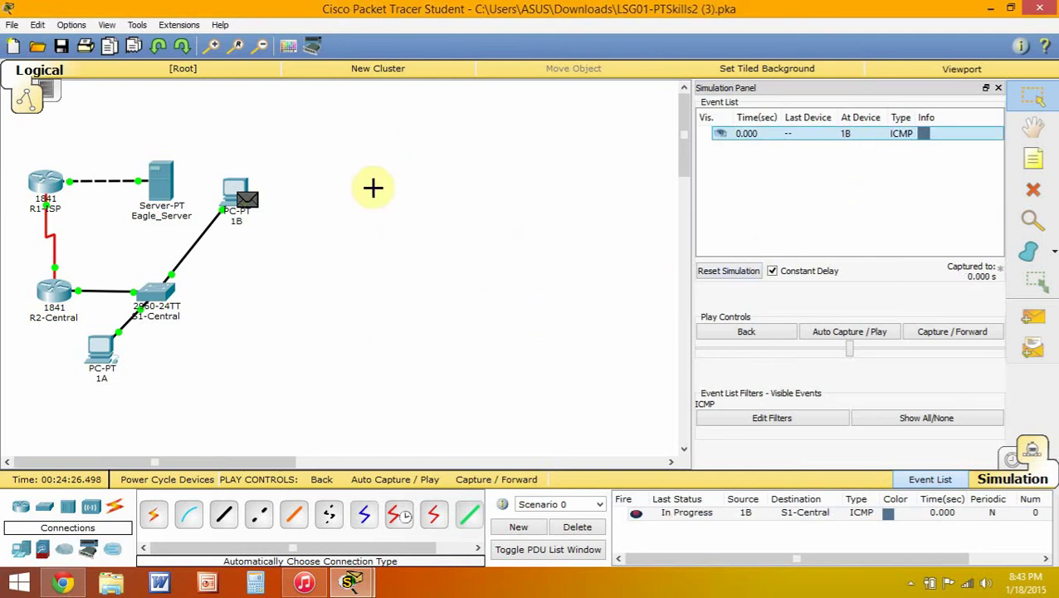
click(868, 331)
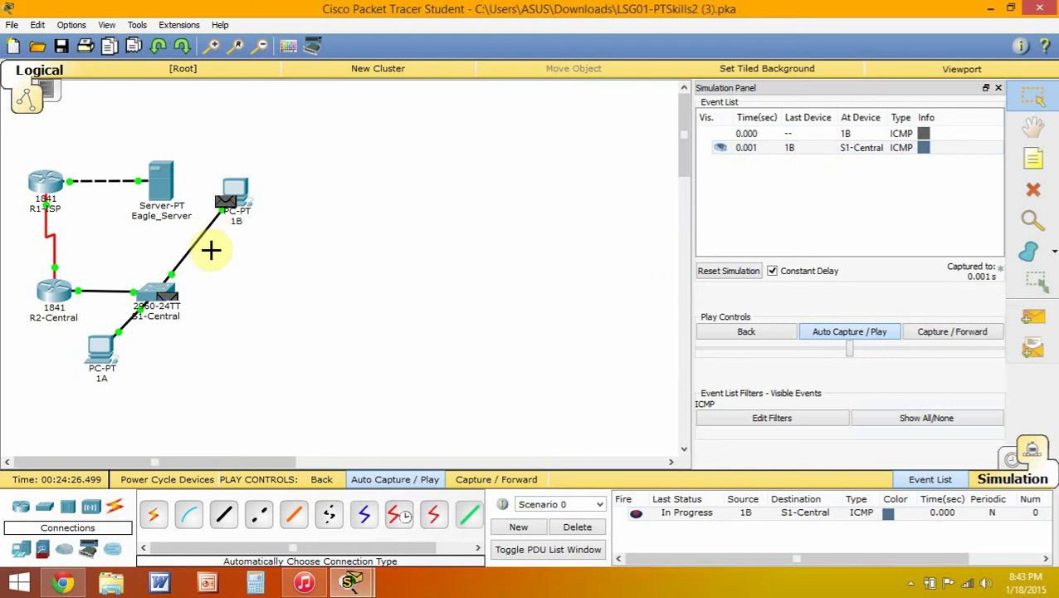
click(925, 147)
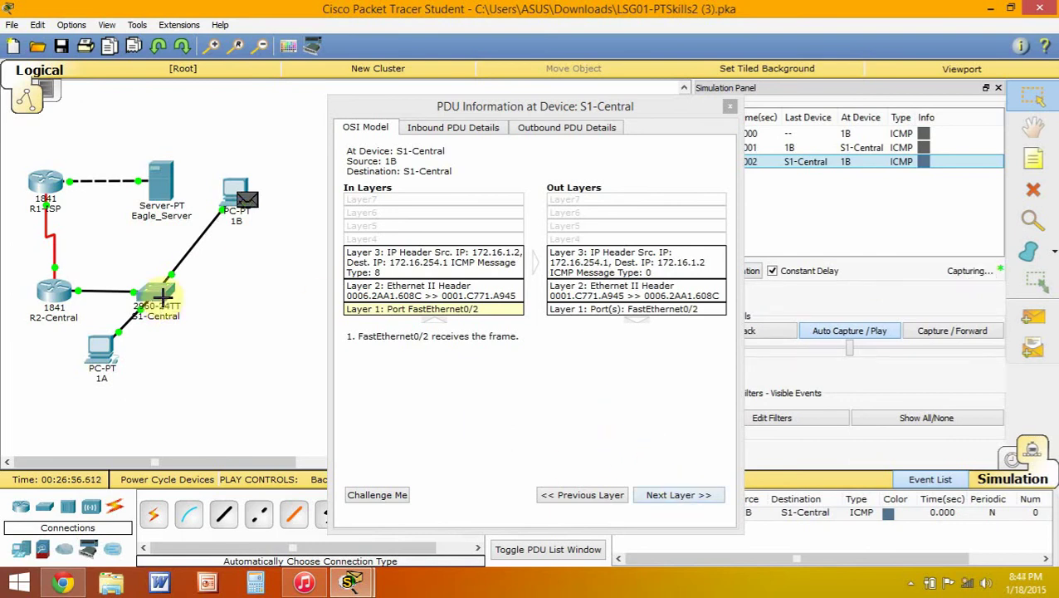
Step: Advance S1-Central's PDU details through Layers 2 and 3 to the outgoing Layer 3 Echo Reply
click(657, 496)
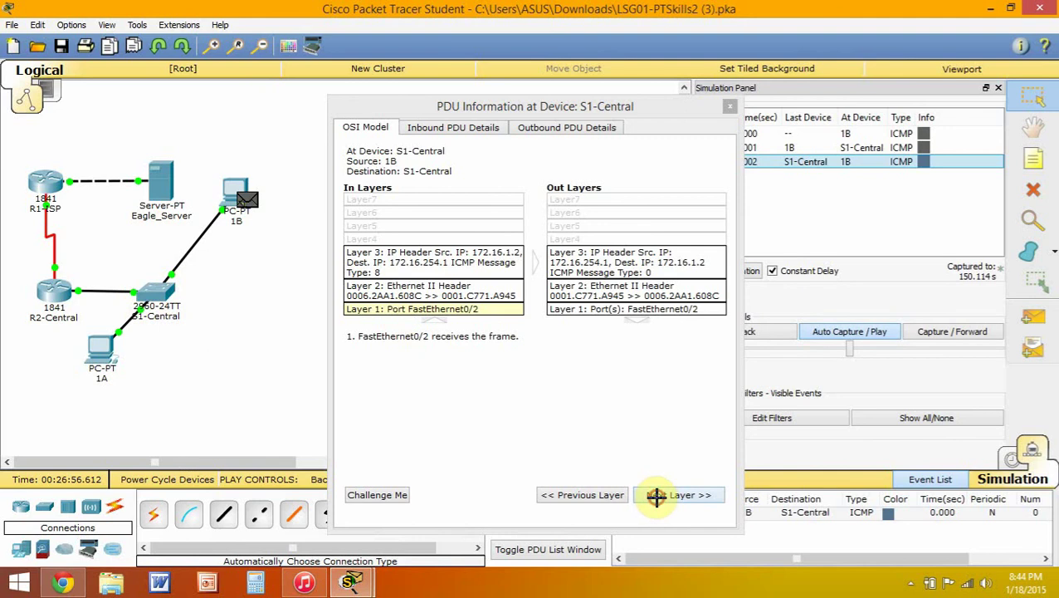
click(657, 495)
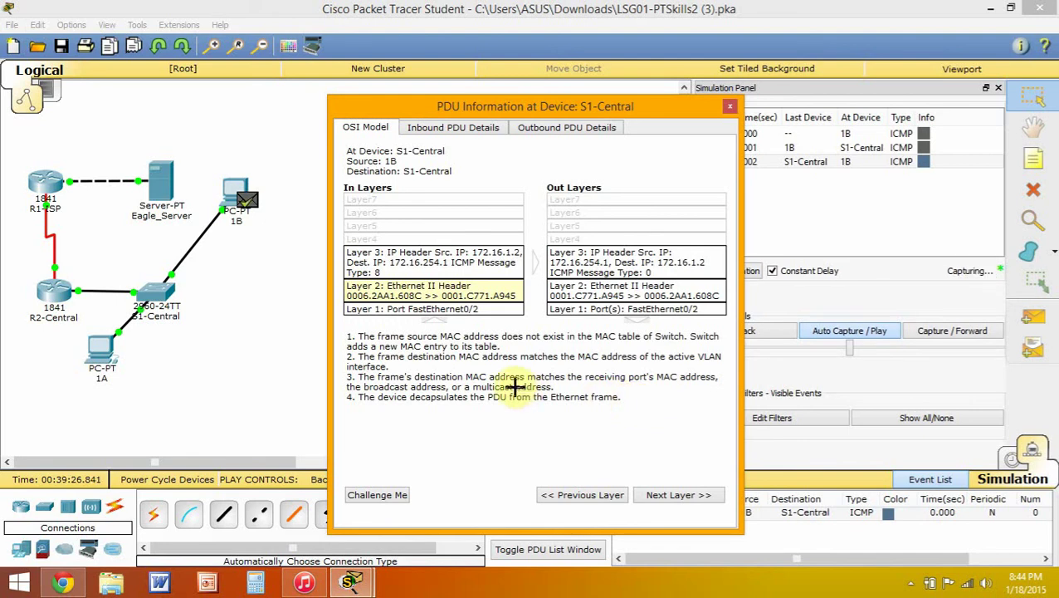
click(683, 498)
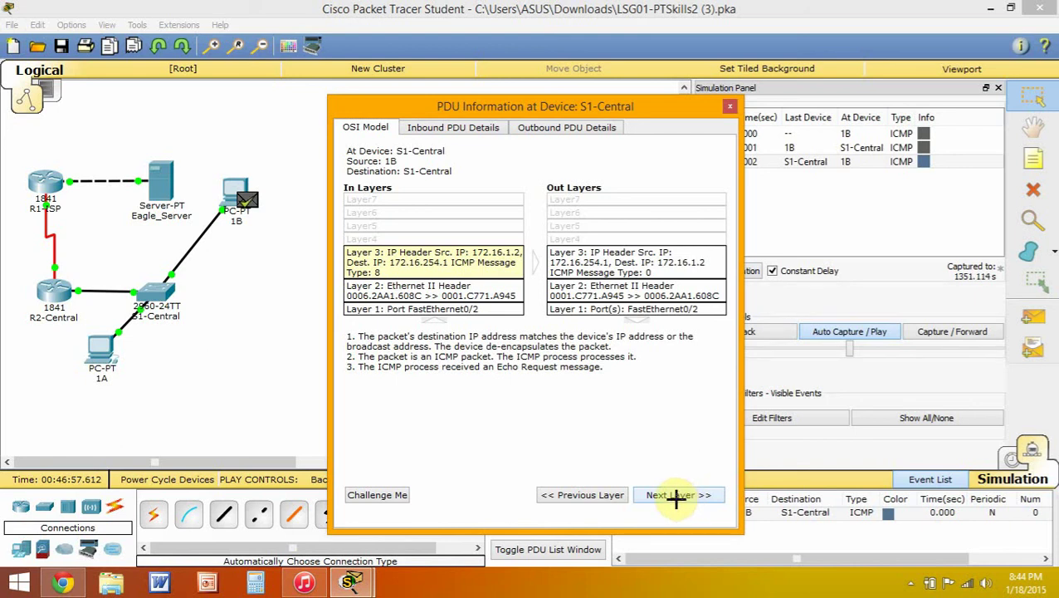
click(676, 498)
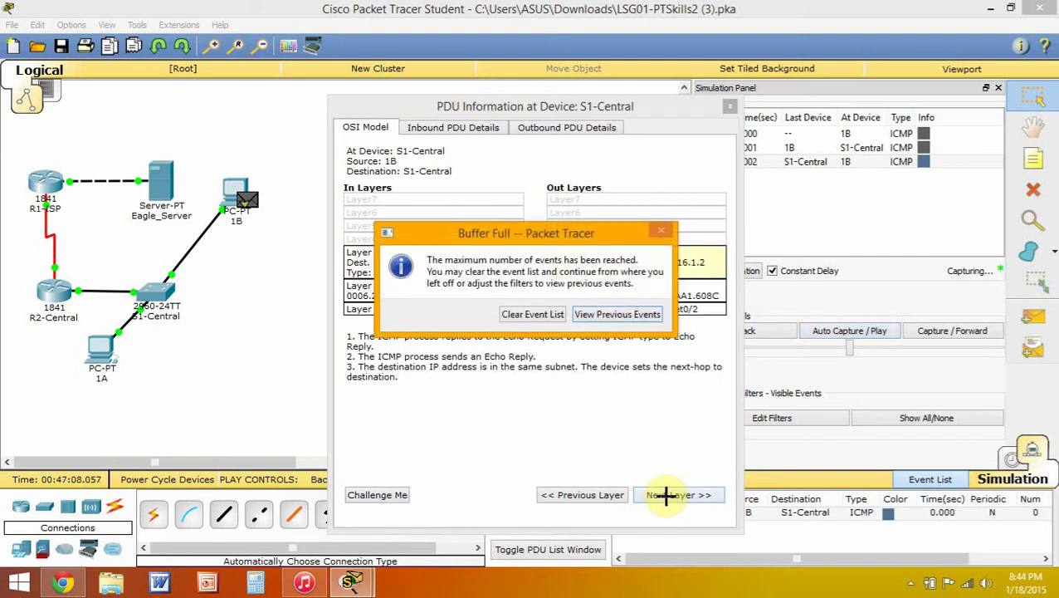
Step: Dismiss Buffer Full via View Previous Events and show S1-Central's outgoing Layer 2 Ethernet frame
drag(599, 226, 595, 132)
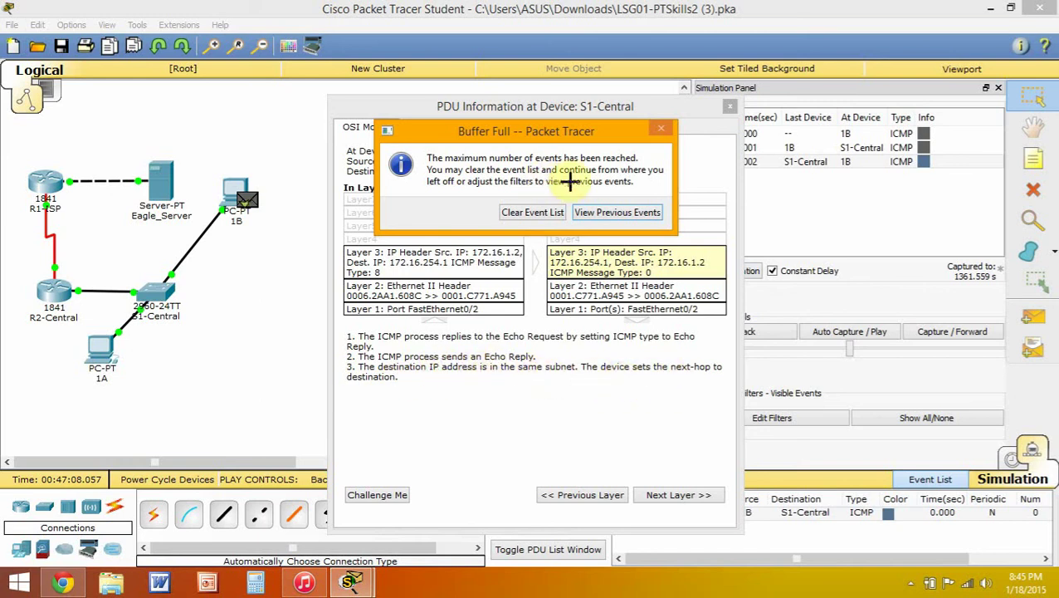
click(604, 212)
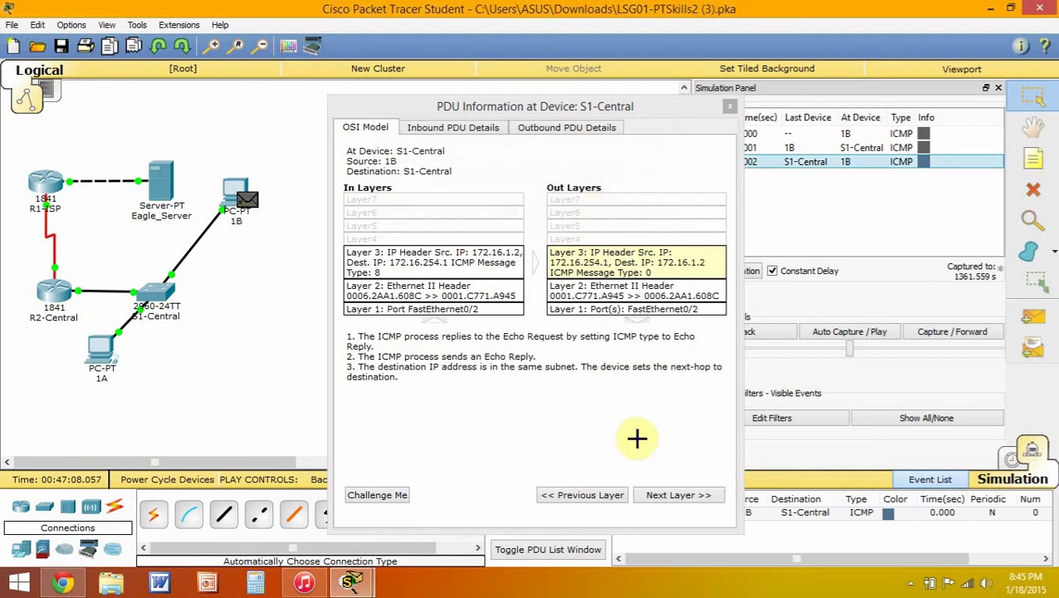
click(679, 494)
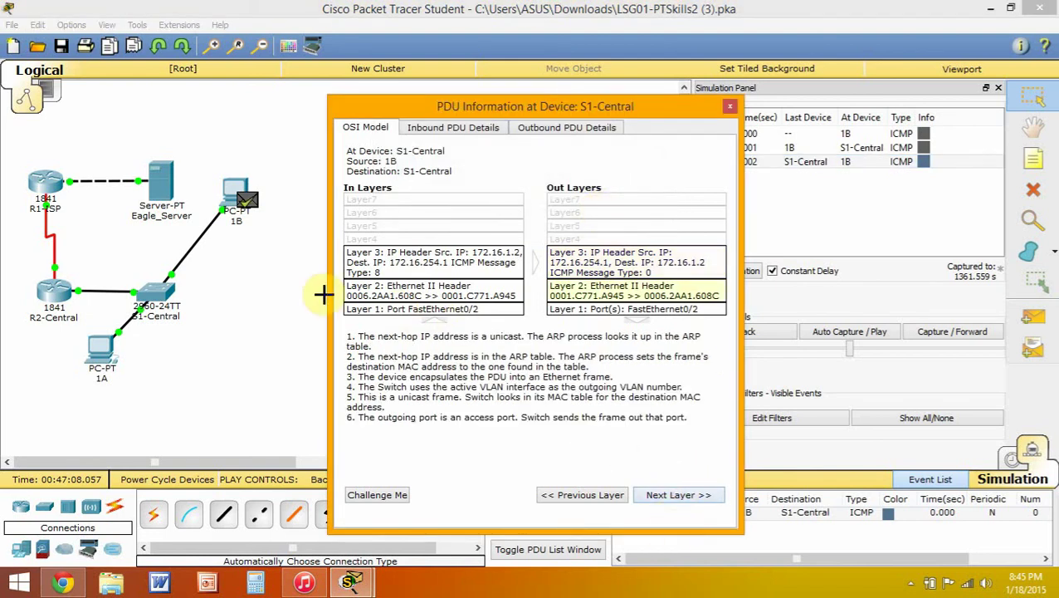